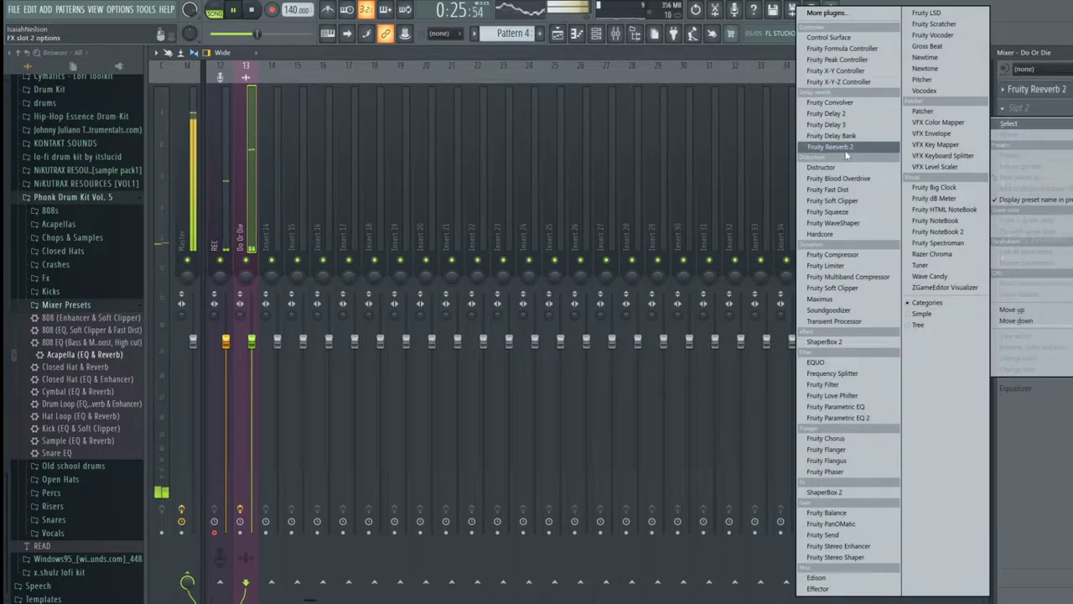
Load Distructor into effect slot 2 of the Do Or Die mixer track.
left_click(248, 188)
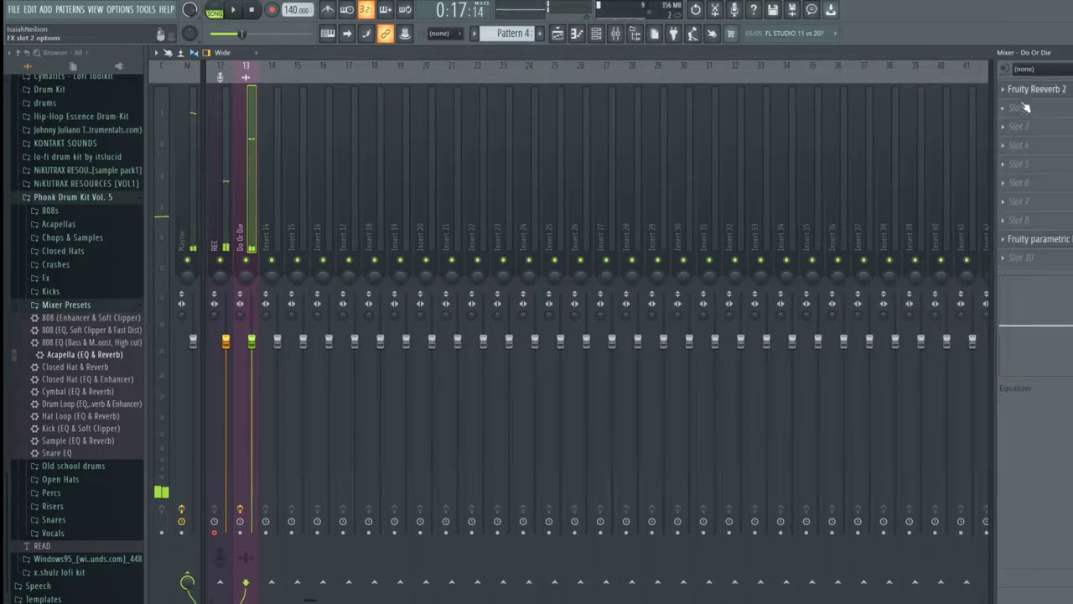
left_click(1015, 108)
left_click(829, 14)
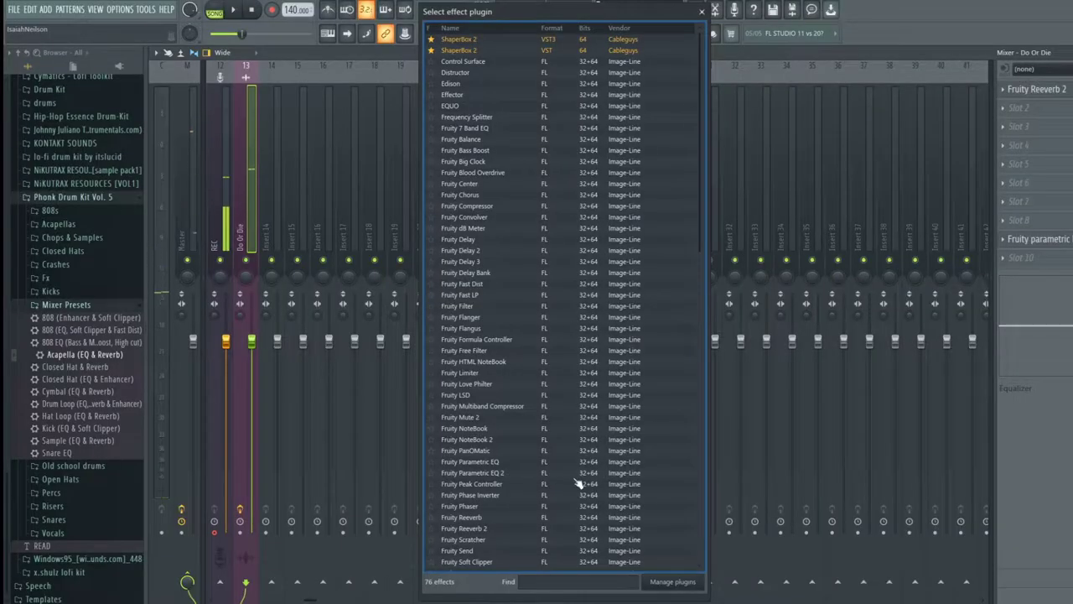
type("dis")
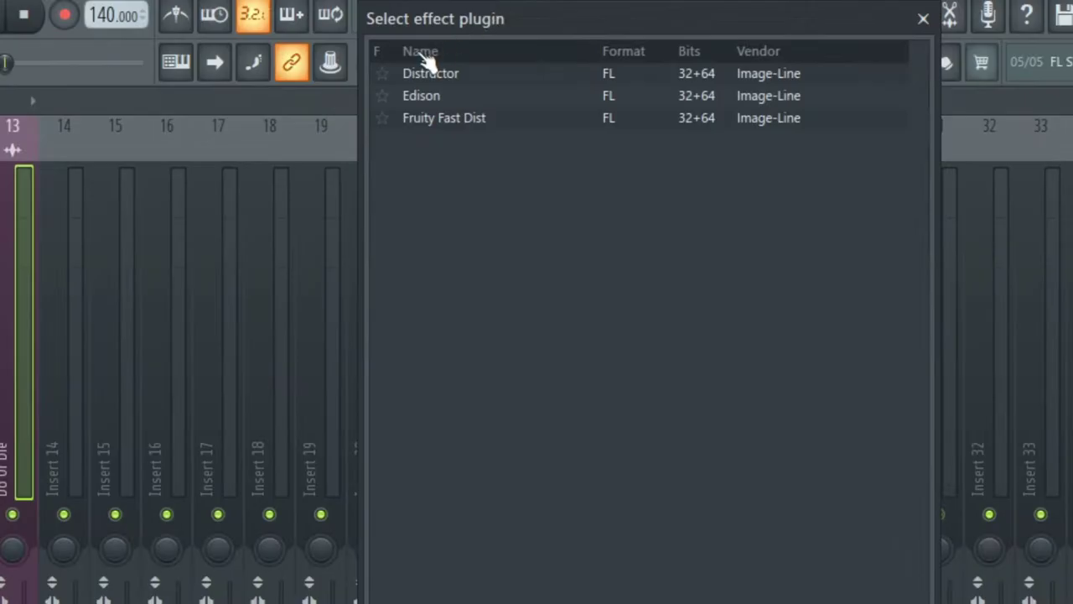
double_click(453, 39)
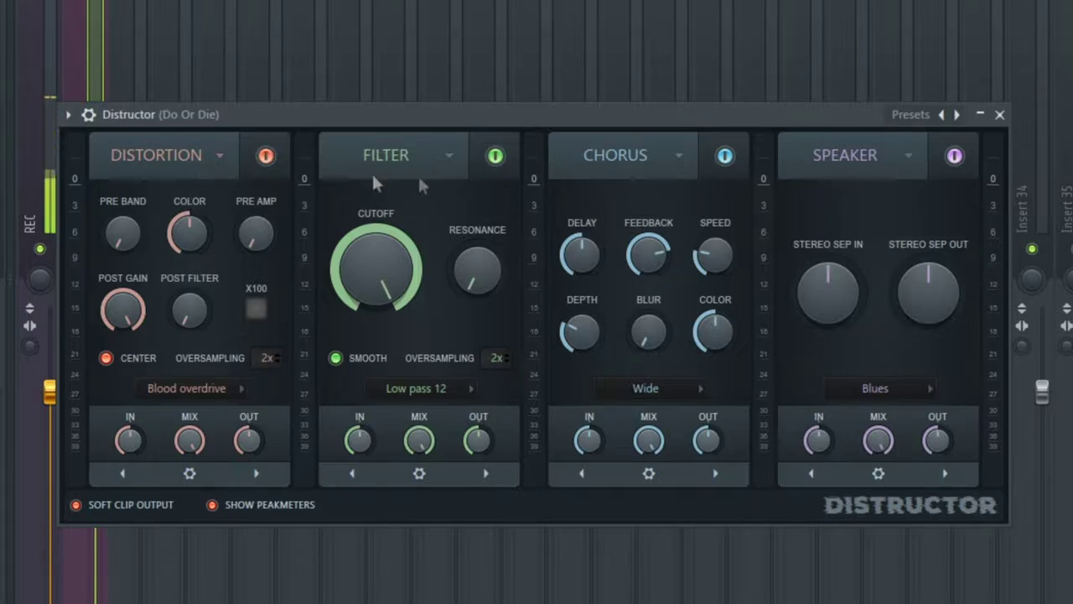
Turn off Distructor's Filter, Chorus and Speaker modules, leaving only Distortion active.
left_click(496, 157)
left_click(725, 156)
left_click(955, 156)
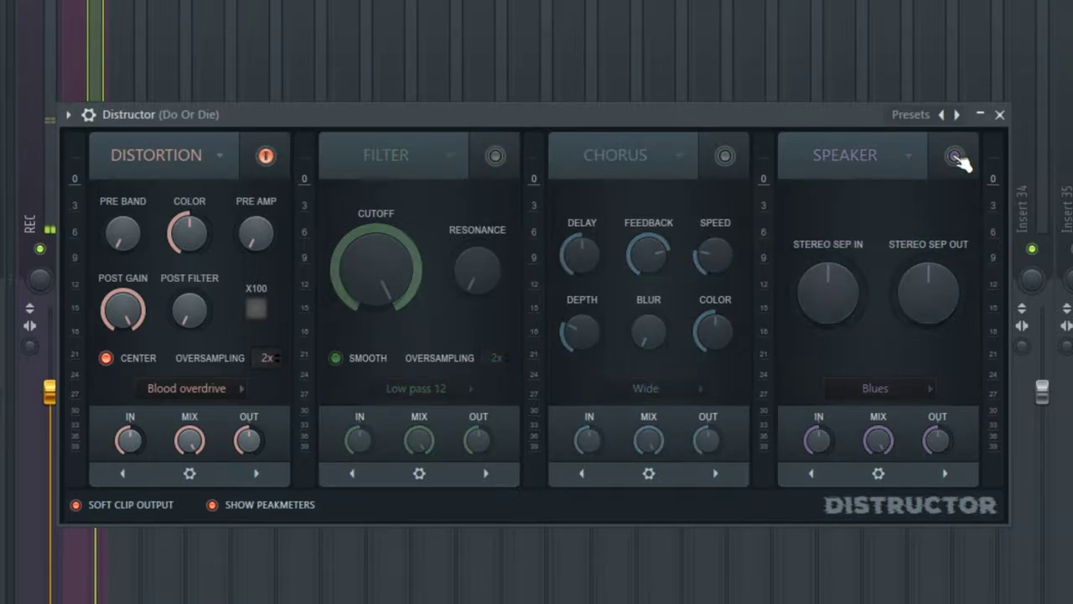
Switch the distortion type to Crusher and adjust its rate crush and bit crush, with bit crush at 22%.
left_click(192, 388)
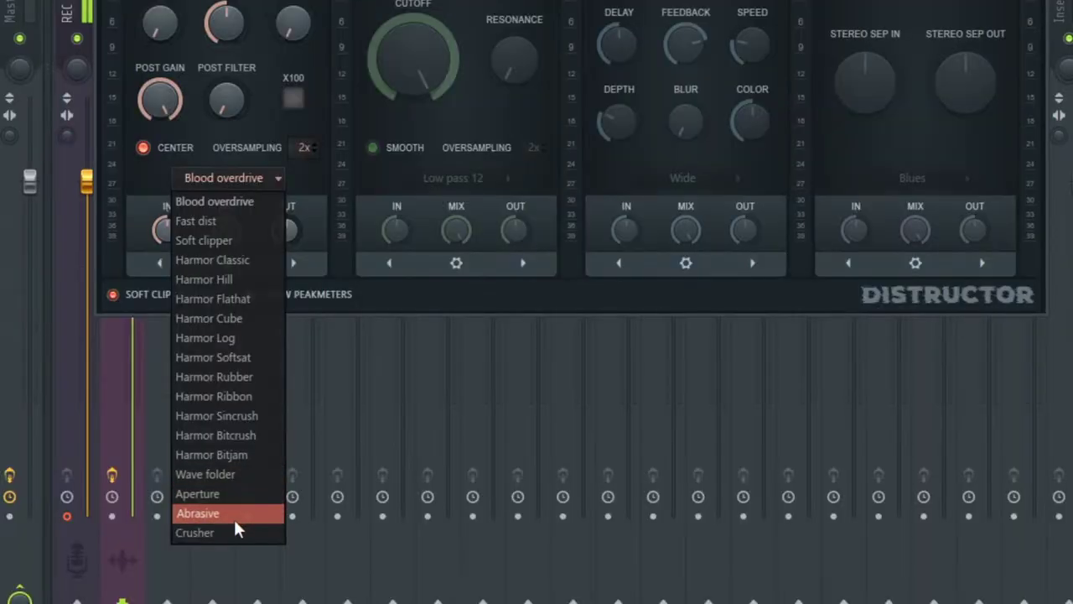
left_click(225, 530)
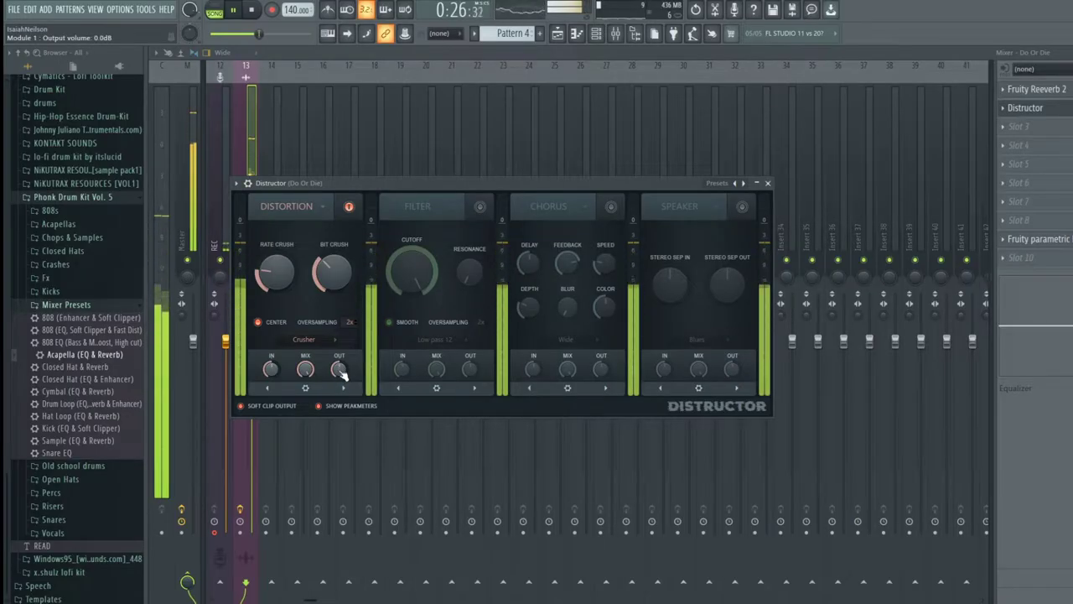
left_click_drag(344, 264, 343, 201)
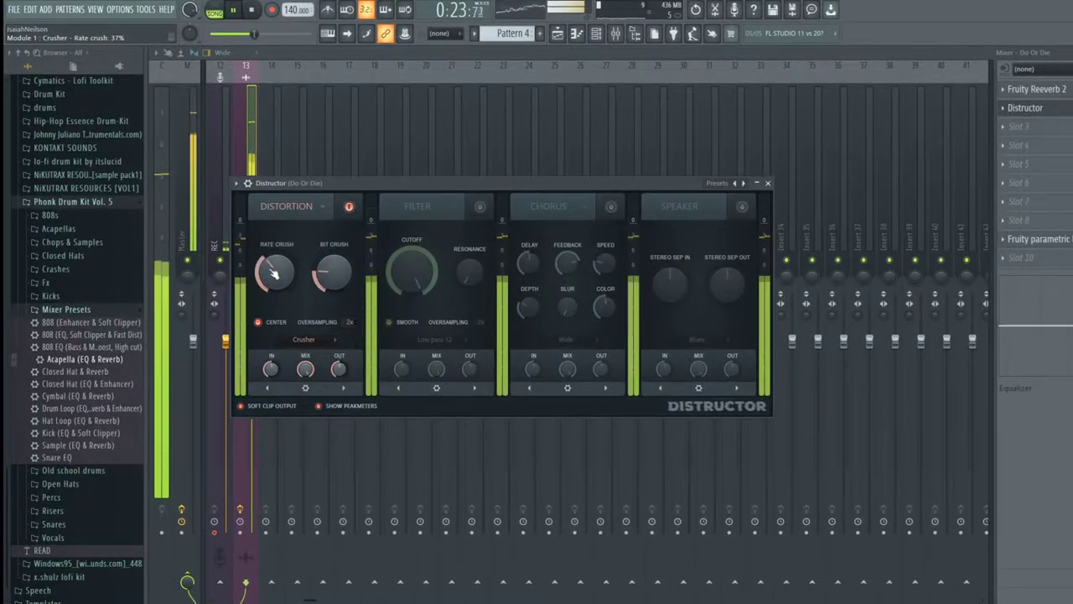
left_click_drag(263, 266, 264, 276)
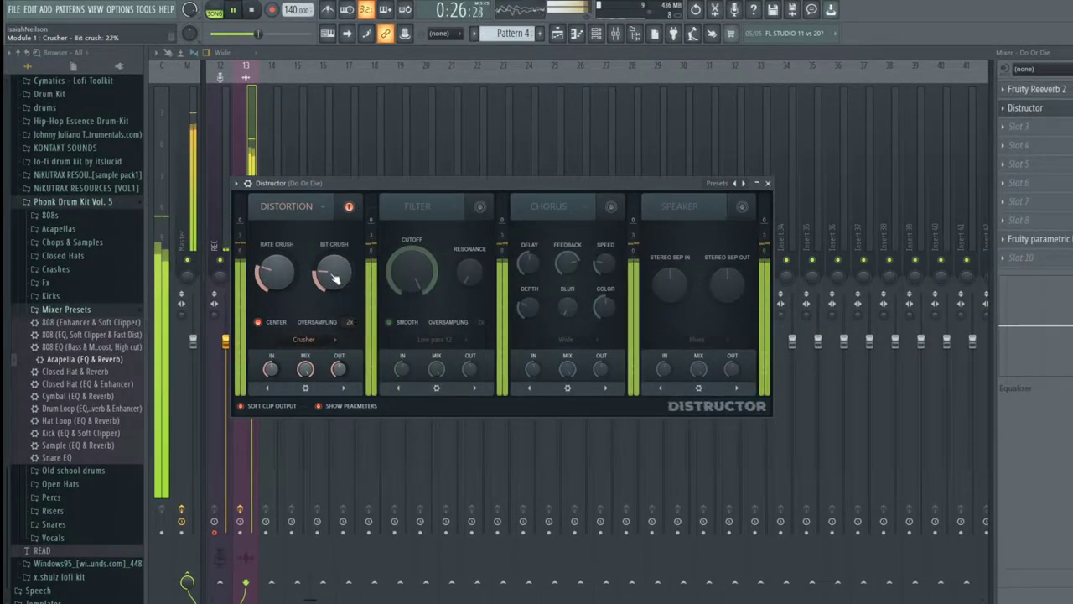
Load Fruity Stereo Shaper into slot 3 of the Do Or Die track and close its window.
left_click(1058, 182)
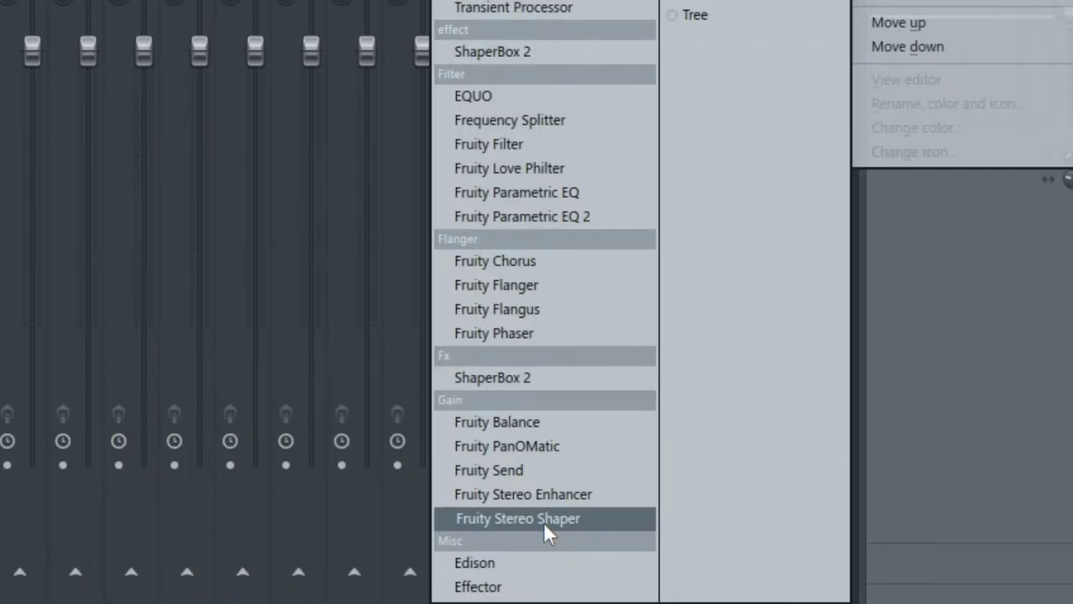
left_click(543, 519)
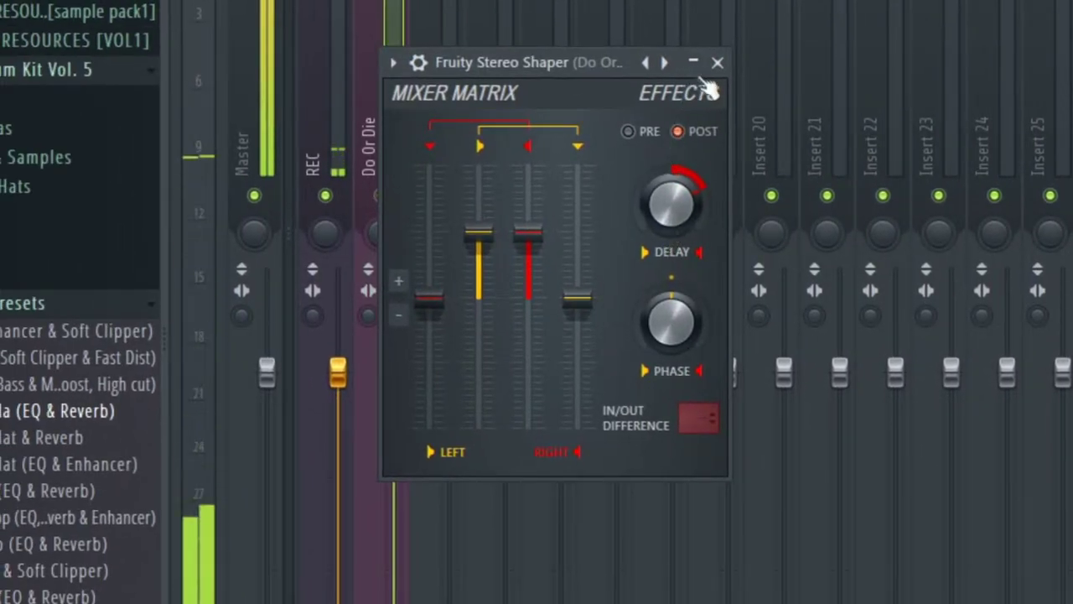
left_click(717, 62)
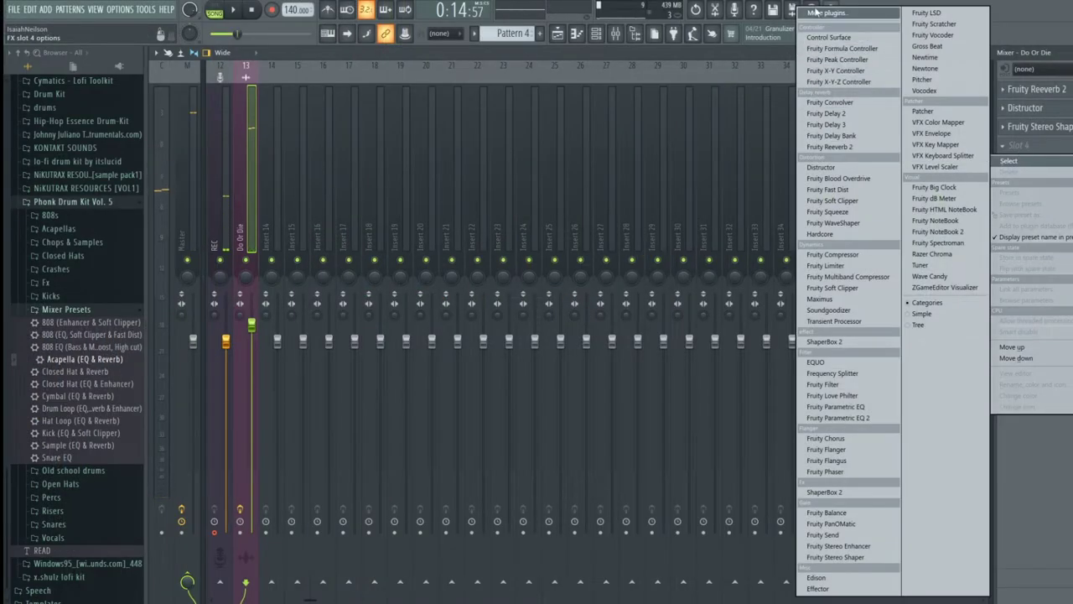
Load Fruity Fast Dist into slot 4 and lower the frequency of the high-cut band 7 in Fruity Parametric EQ 2.
left_click(954, 10)
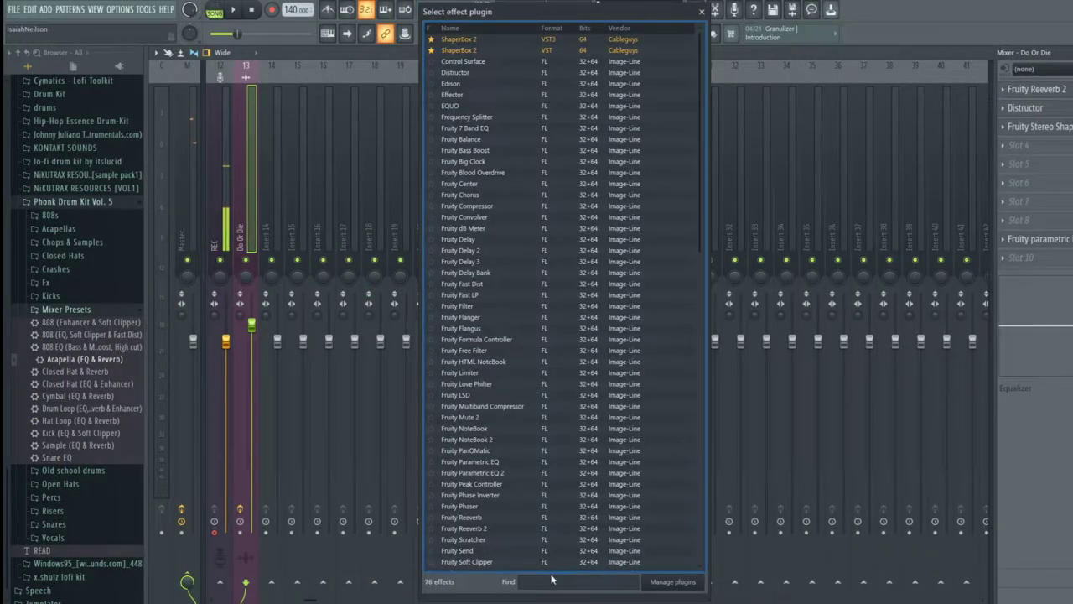
type("dist")
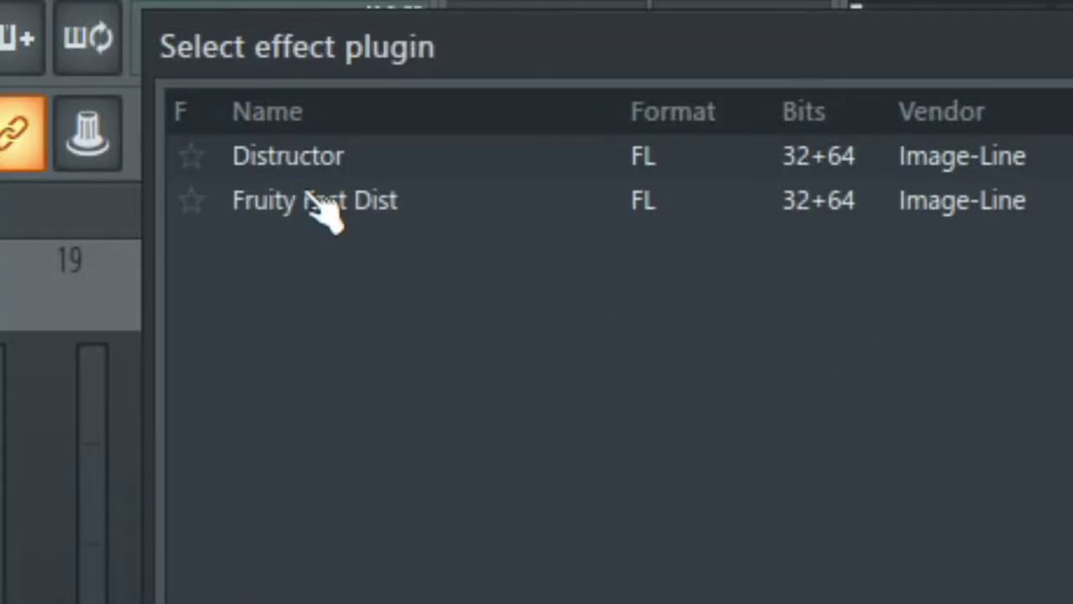
double_click(463, 51)
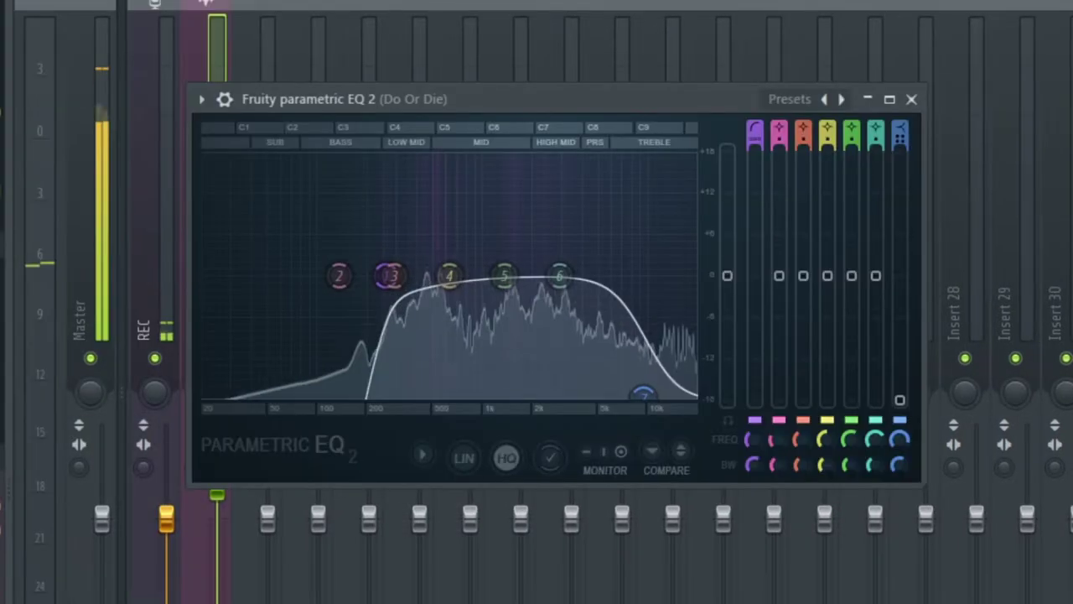
left_click_drag(643, 389, 610, 399)
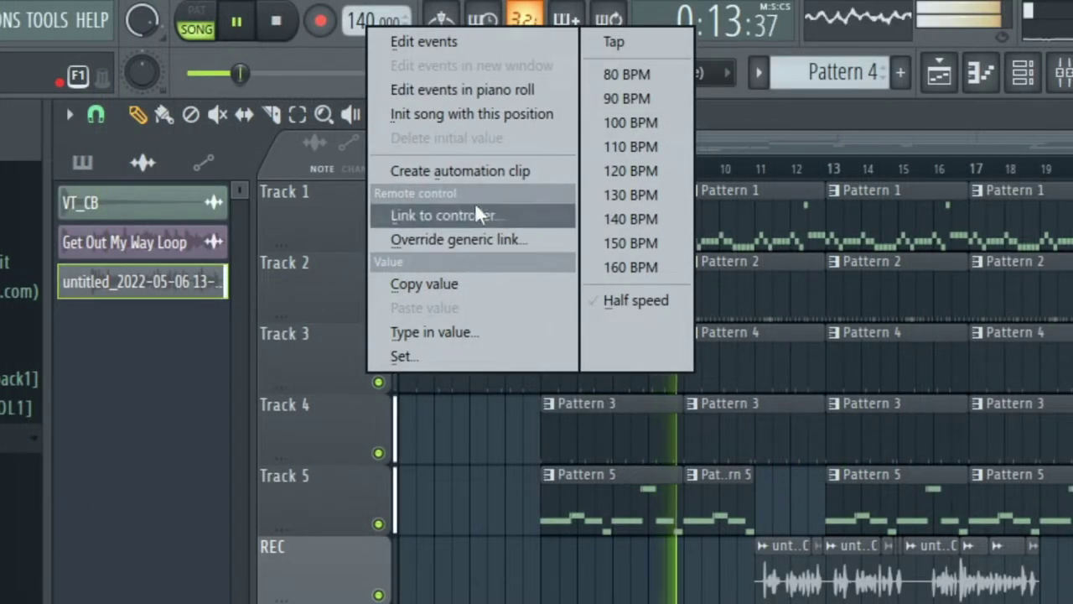
Create a tempo automation clip and add a point at bar 5 with the first point's 25% value copied onto it.
left_click(456, 170)
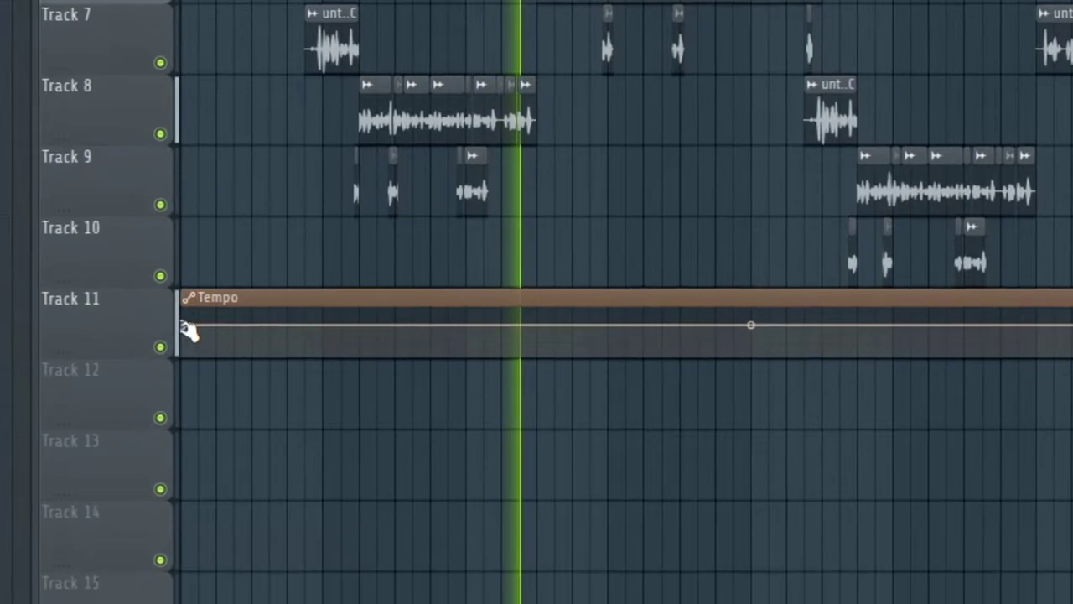
right_click(185, 326)
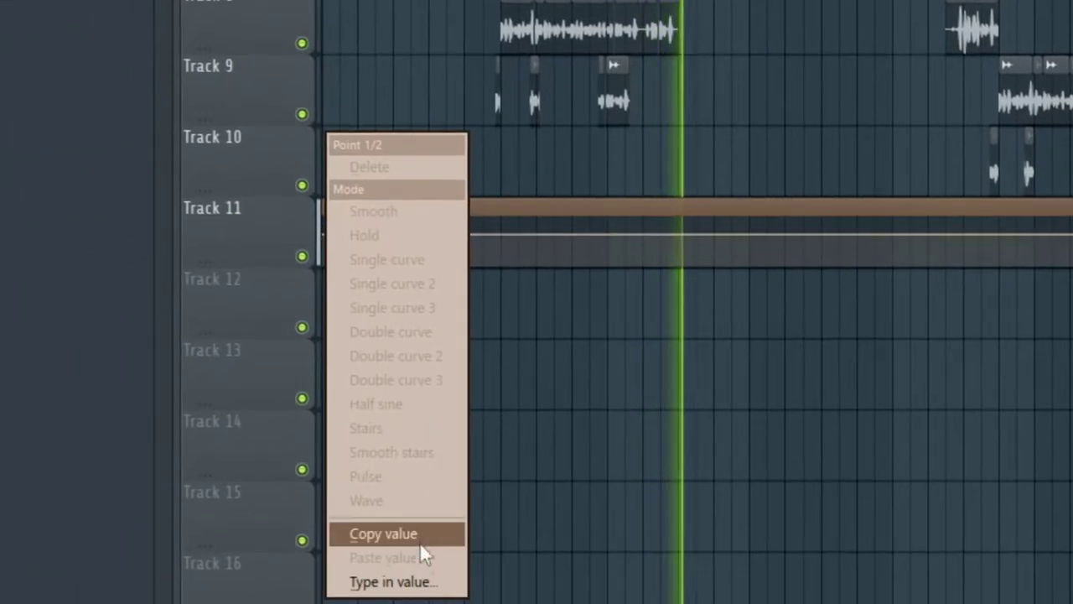
left_click(278, 603)
right_click(463, 235)
right_click(463, 234)
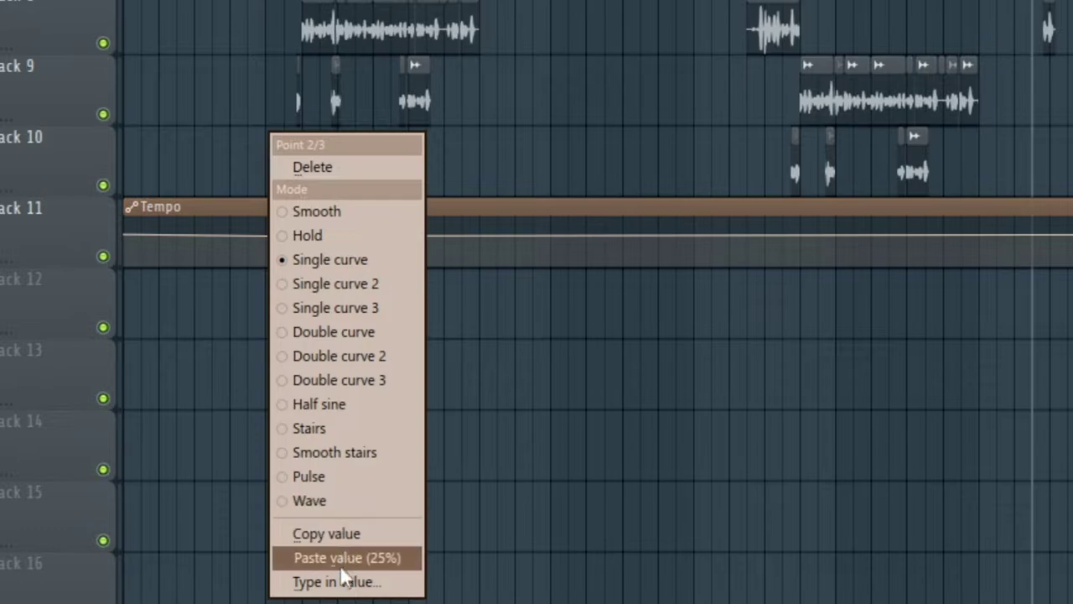
left_click(520, 557)
Lower the first point of the Tempo clip to the bottom to make the intro speed up, and play it back.
left_click_drag(132, 237, 103, 293)
key("space")
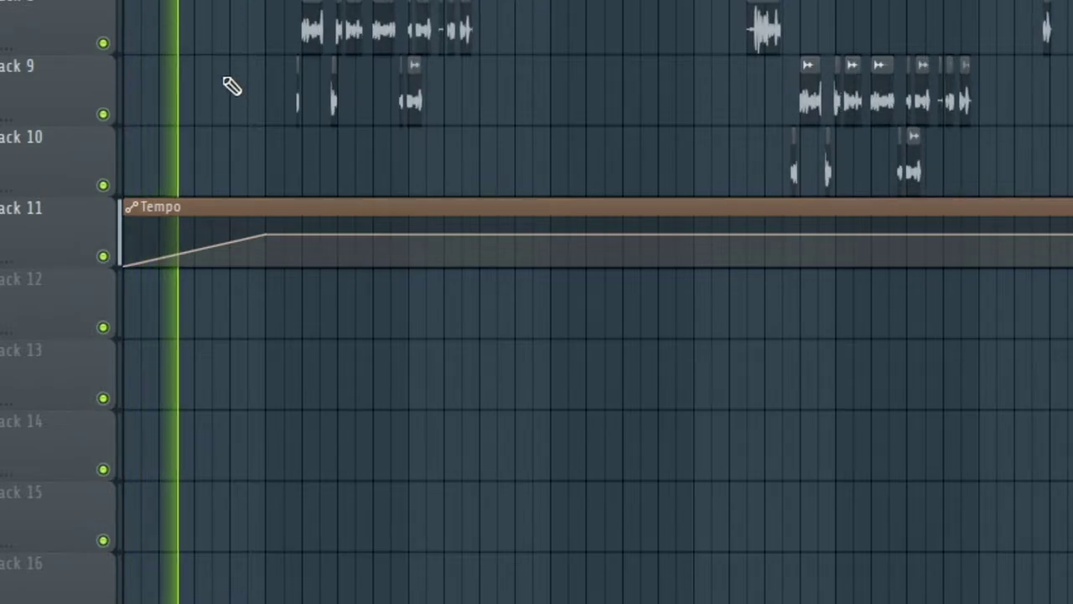
scroll(596, 302, "up", 3)
scroll(595, 302, "up", 3)
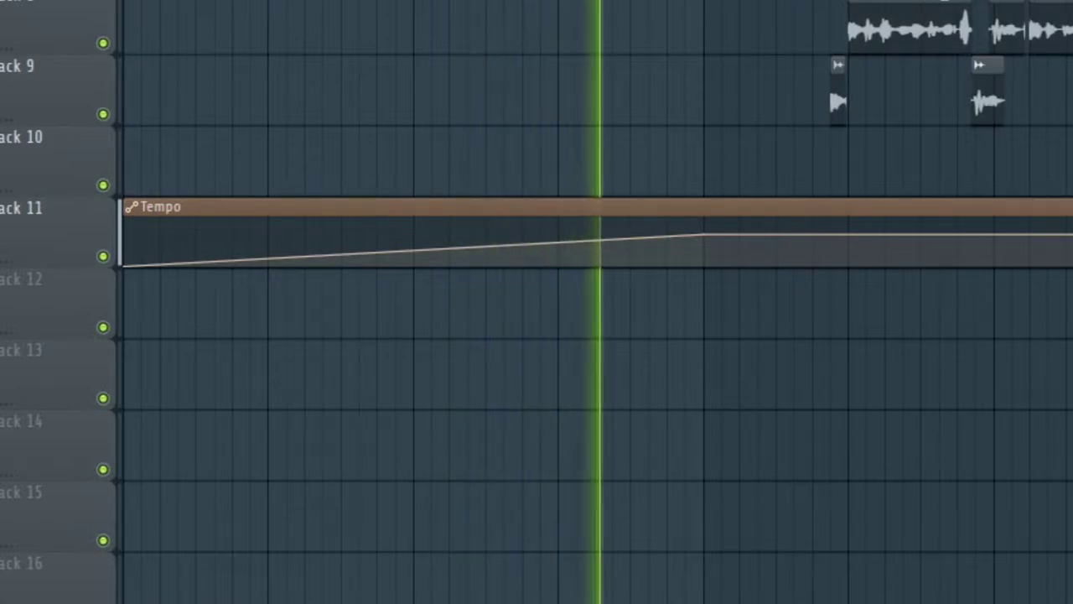
Move the selected playlist clips from bar 5 onward one bar later, to start at bar 6.
scroll(595, 302, "down", 3)
scroll(595, 302, "up", 3)
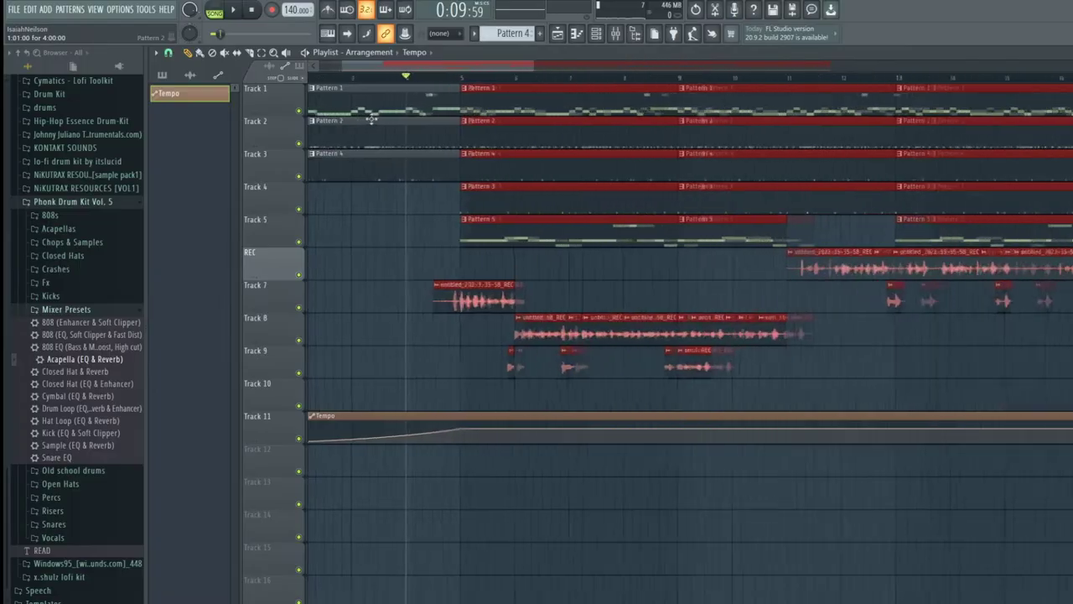
scroll(372, 119, "up", 2)
left_click_drag(565, 98, 639, 98)
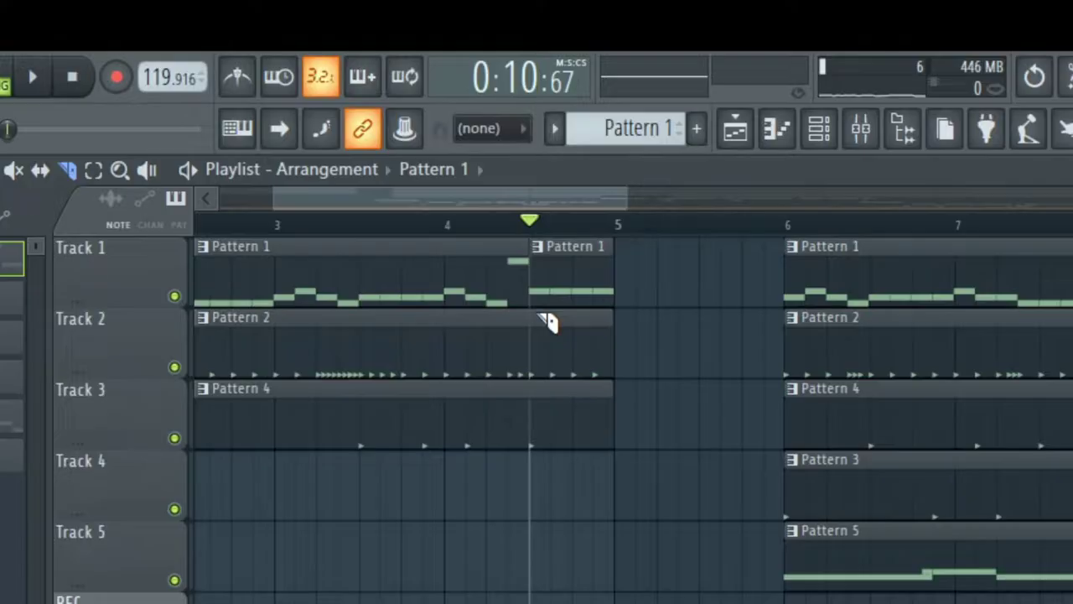
Fill the gap in bar 5 with copied slices of Pattern 1 and Pattern 2, and play the transition.
left_click_drag(574, 275, 652, 269)
left_click_drag(545, 273, 619, 287)
key("space")
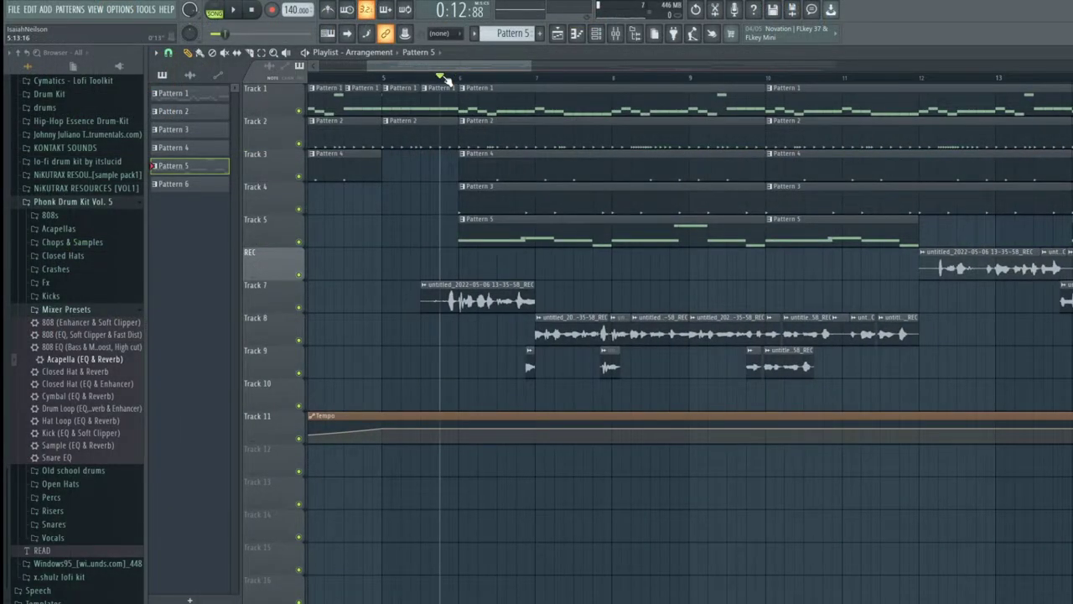
key("r")
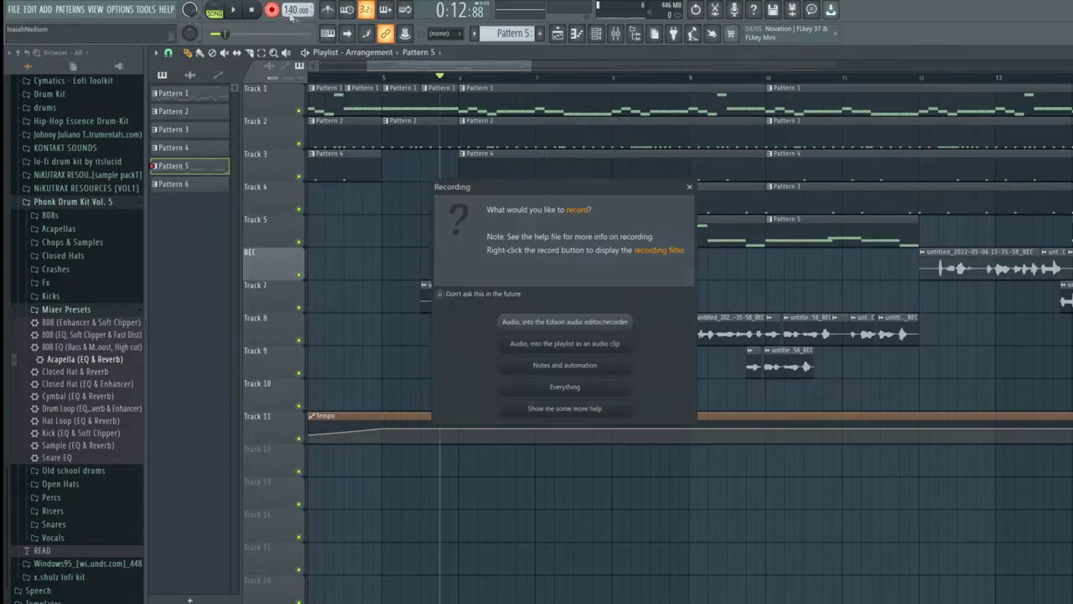
left_click(686, 187)
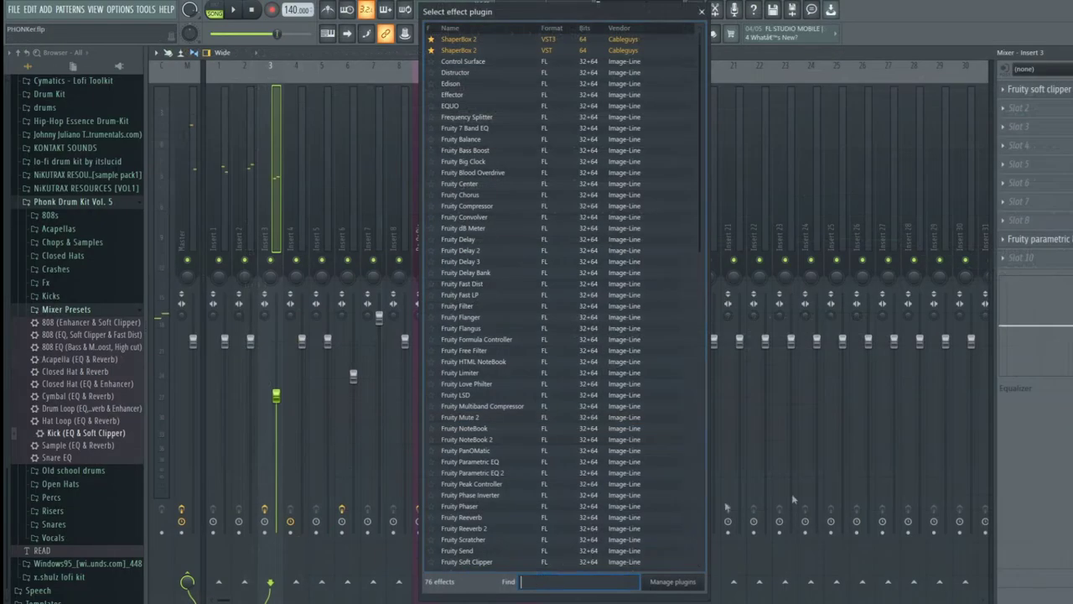
Load Fruity Fast Dist onto mixer track Insert 3 and play the song with it.
type("dis")
double_click(637, 61)
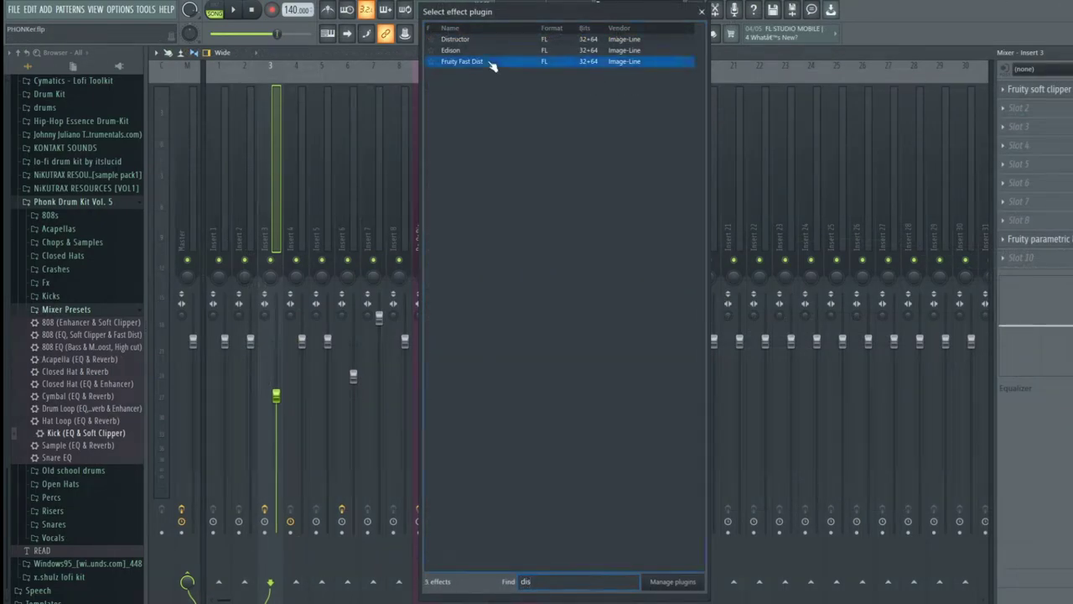
key("space")
left_click_drag(327, 135, 758, 170)
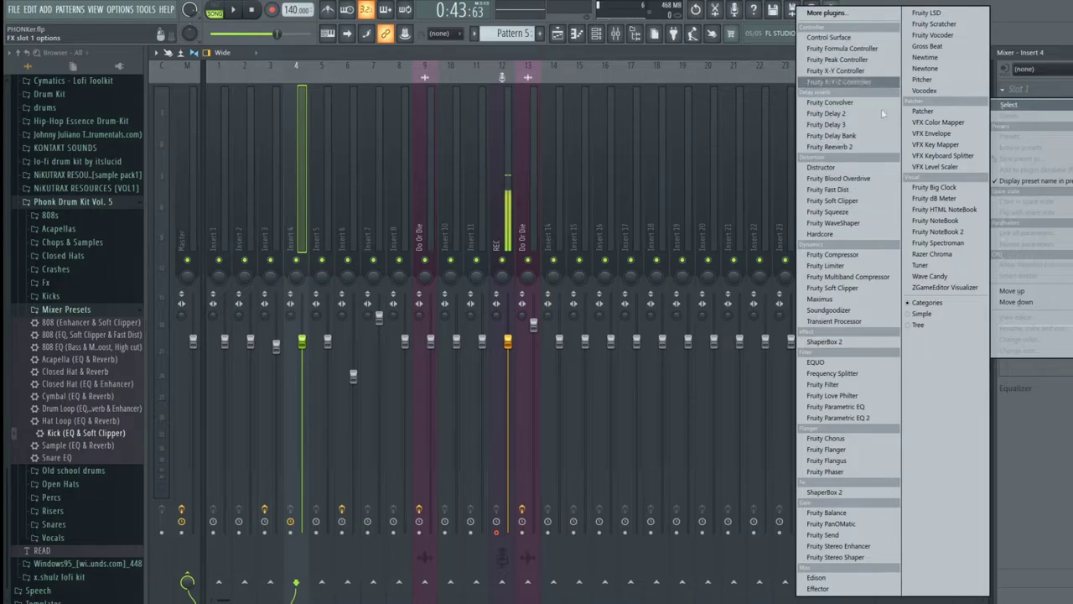
Load a Dynamics effect into slot 1 of Insert 4 and adjust its control knob.
left_click(860, 315)
left_click_drag(252, 139, 736, 190)
left_click_drag(731, 280, 731, 306)
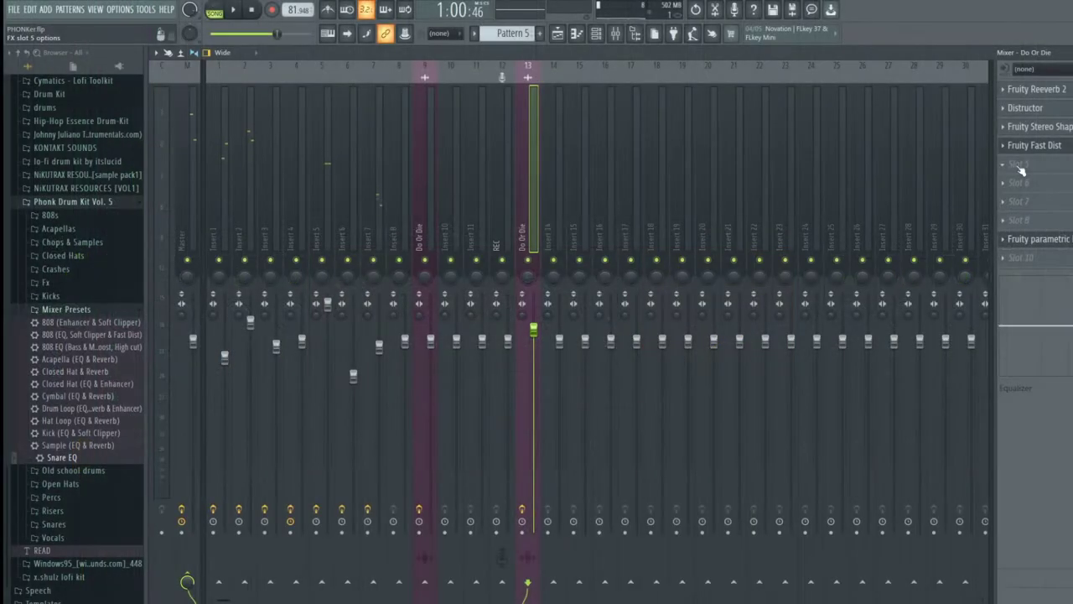
Load ShaperBox 2 into slot 5 of the Do Or Die track, run its demo and move its window clear.
left_click(1020, 168)
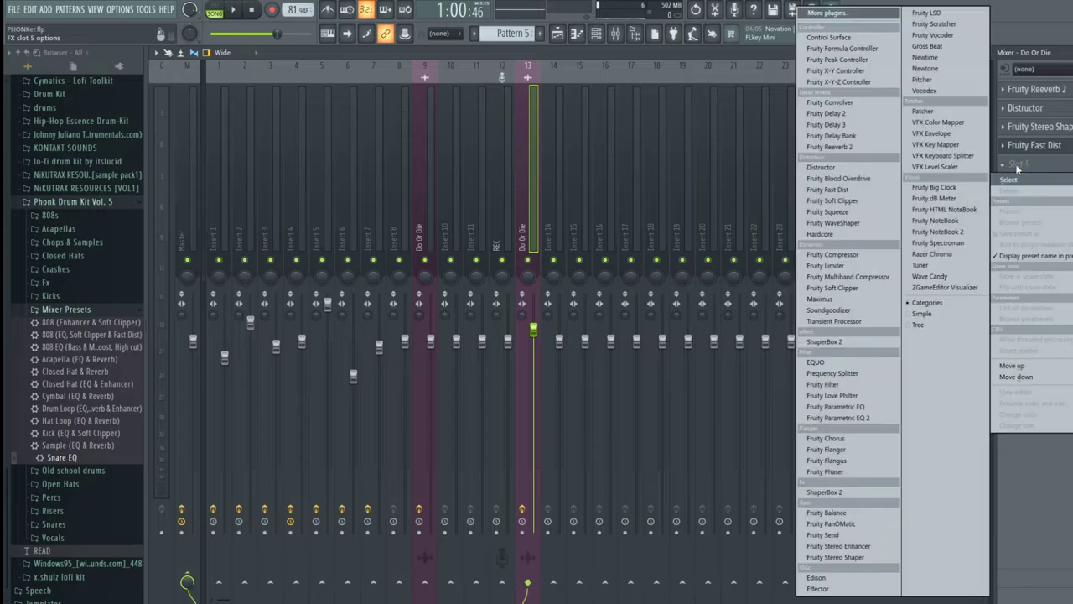
left_click(864, 493)
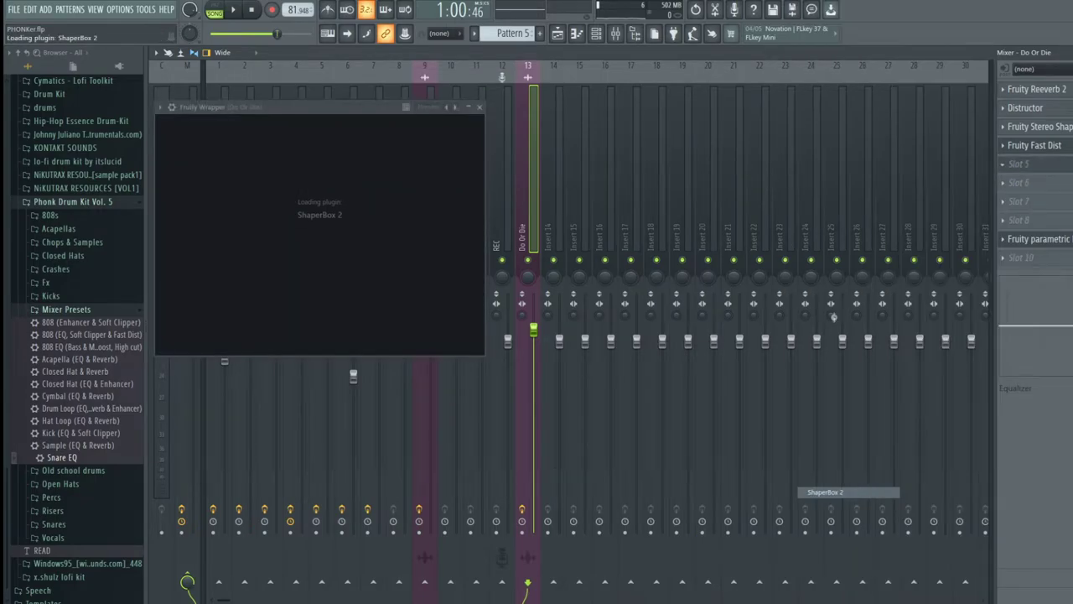
left_click_drag(304, 110, 408, 111)
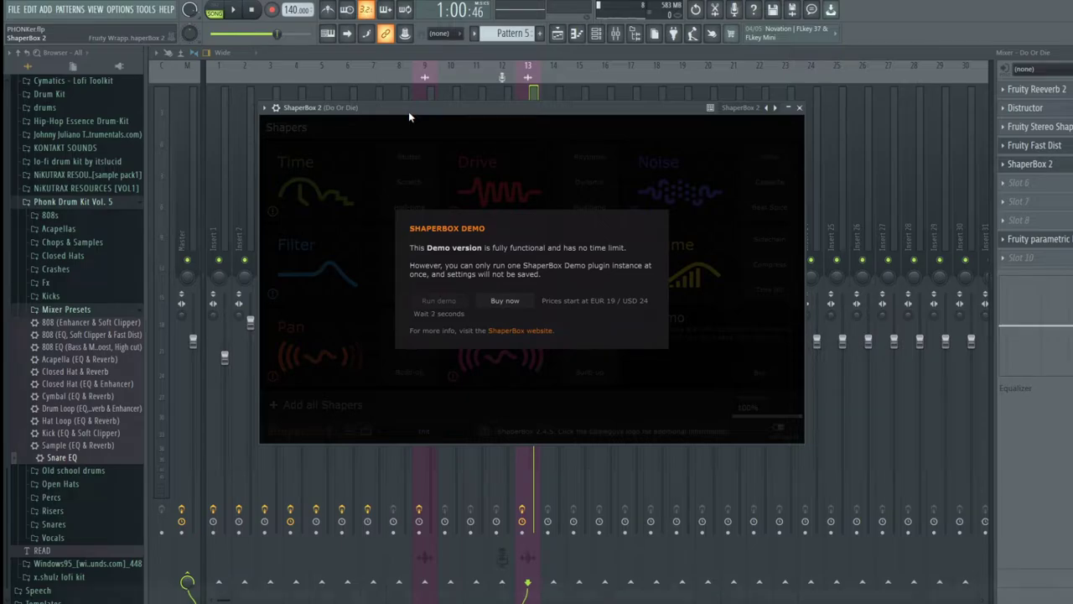
left_click(439, 300)
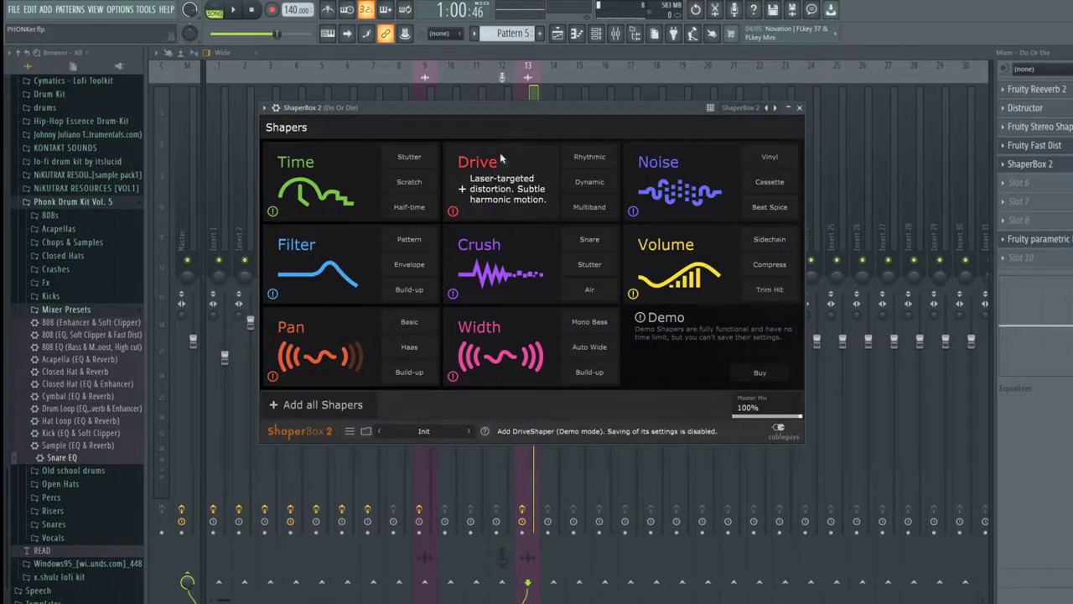
left_click_drag(494, 109, 582, 115)
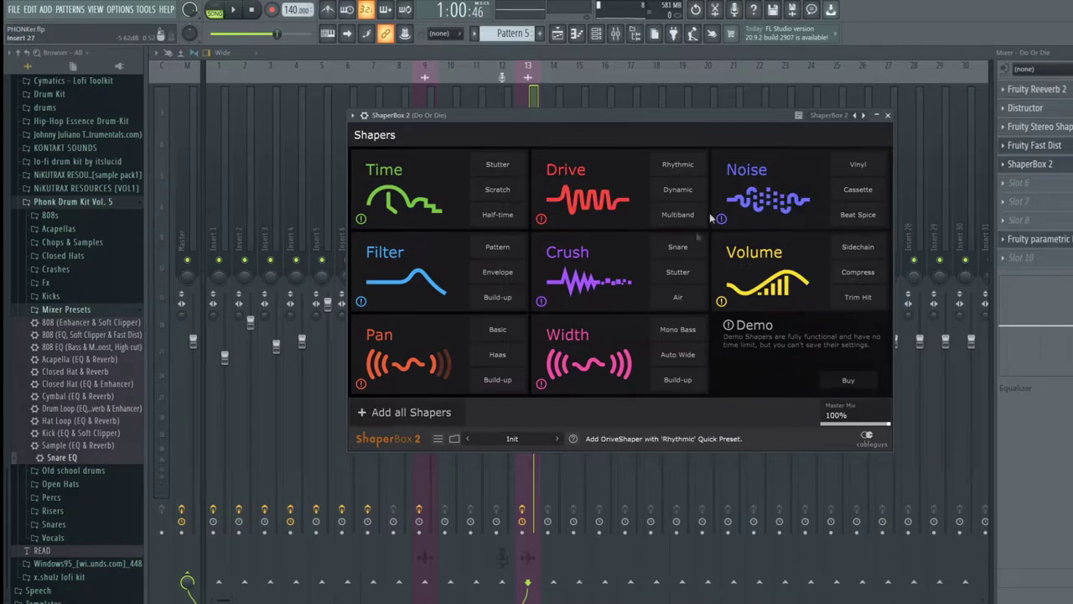
left_click_drag(526, 119, 526, 149)
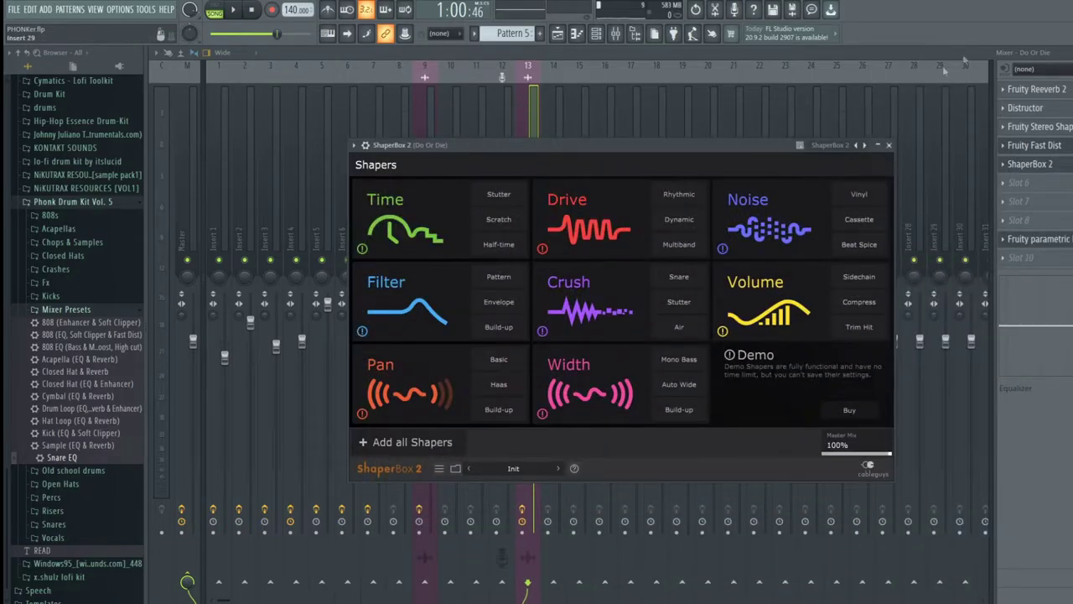
left_click(1072, 52)
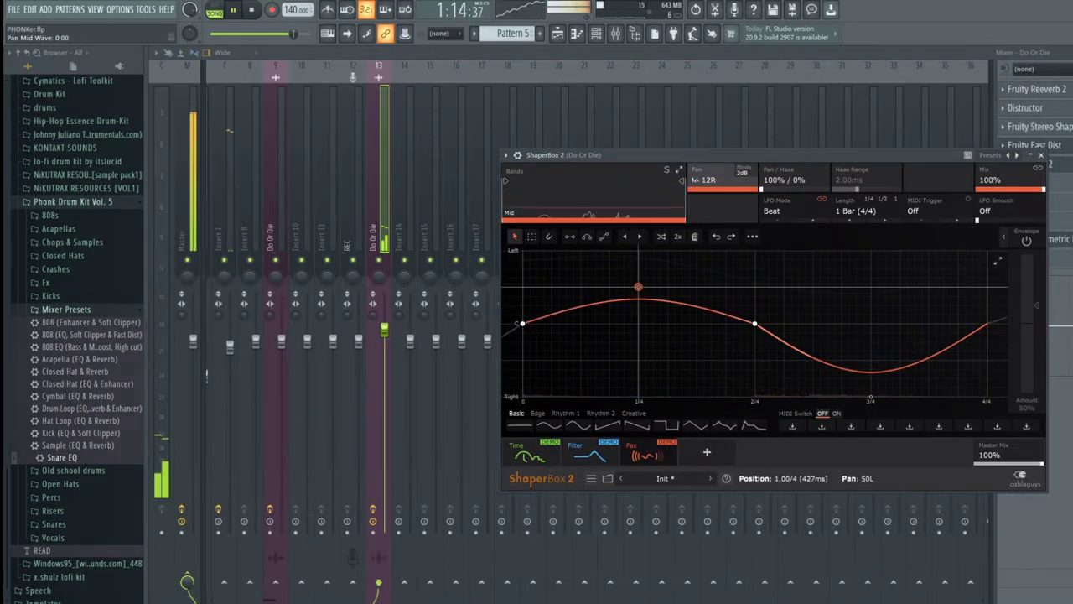
Reshape ShaperBox's Pan wave at its 3/4 point and lower the Time wave's step beginning at 1/4 to about the -3/4 level.
left_click_drag(871, 398, 872, 361)
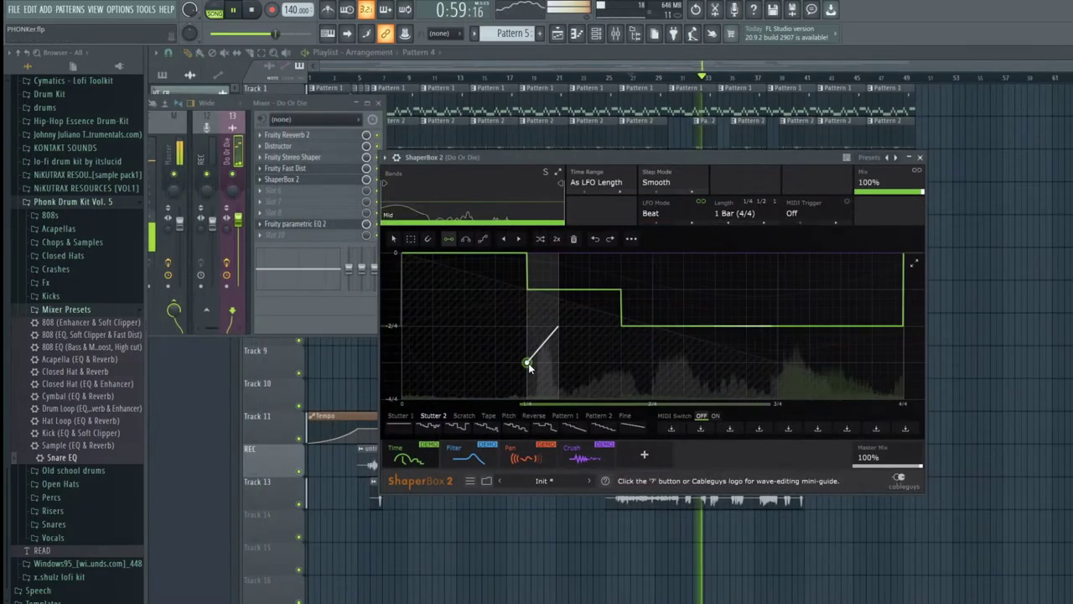
left_click_drag(528, 362, 897, 365)
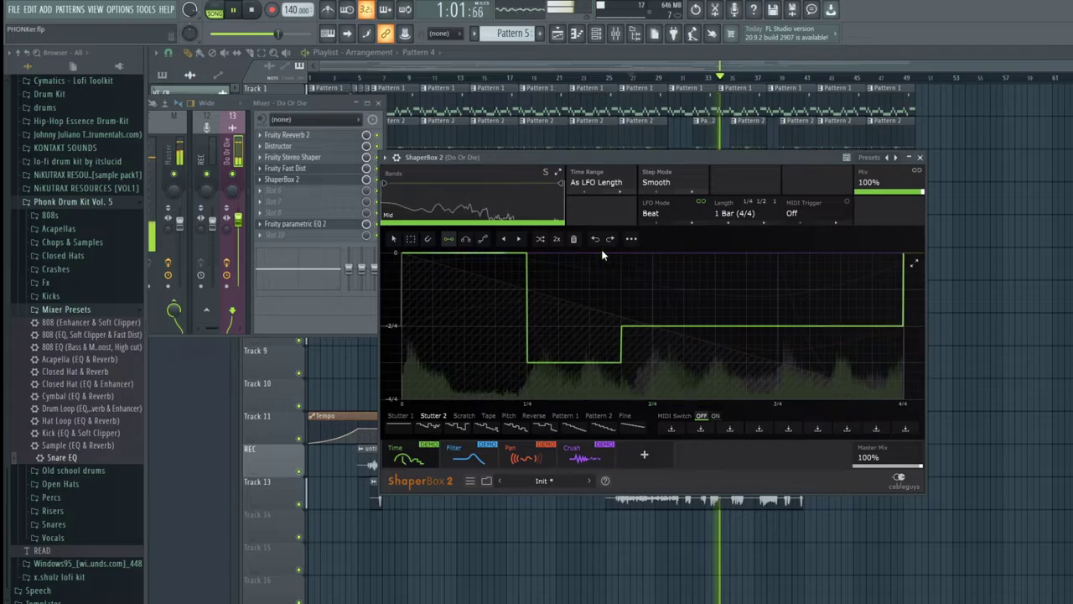